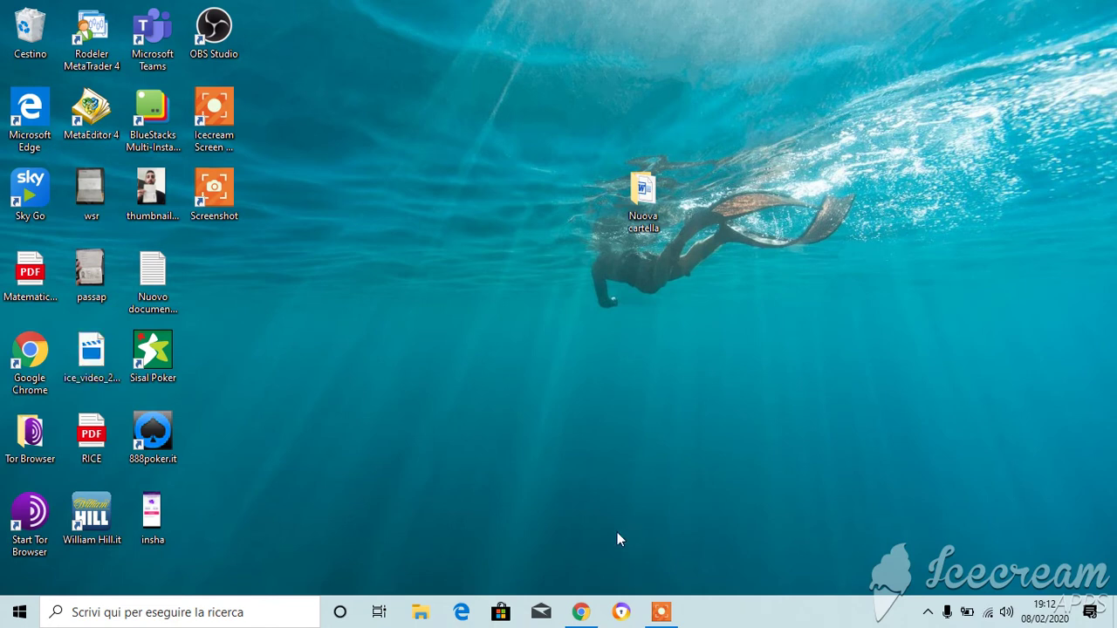
# - Reload the MEGA folder page and download rhino_en-us_6.22.20028.13281.exe (263.2 MB)
pyautogui.click(580, 612)
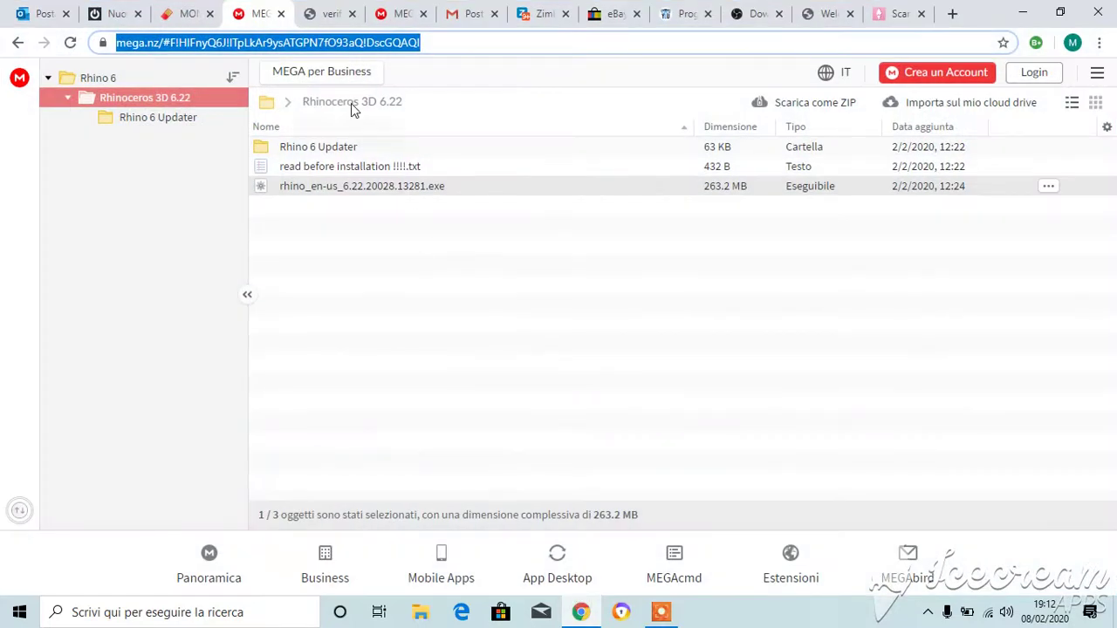
pyautogui.press('F5')
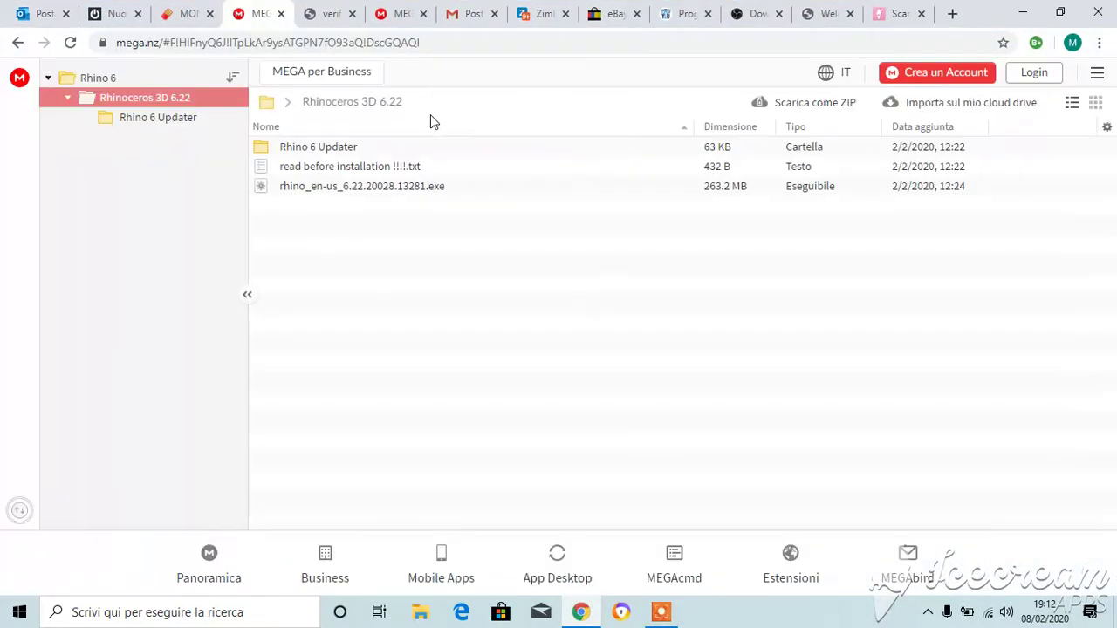
pyautogui.click(407, 174)
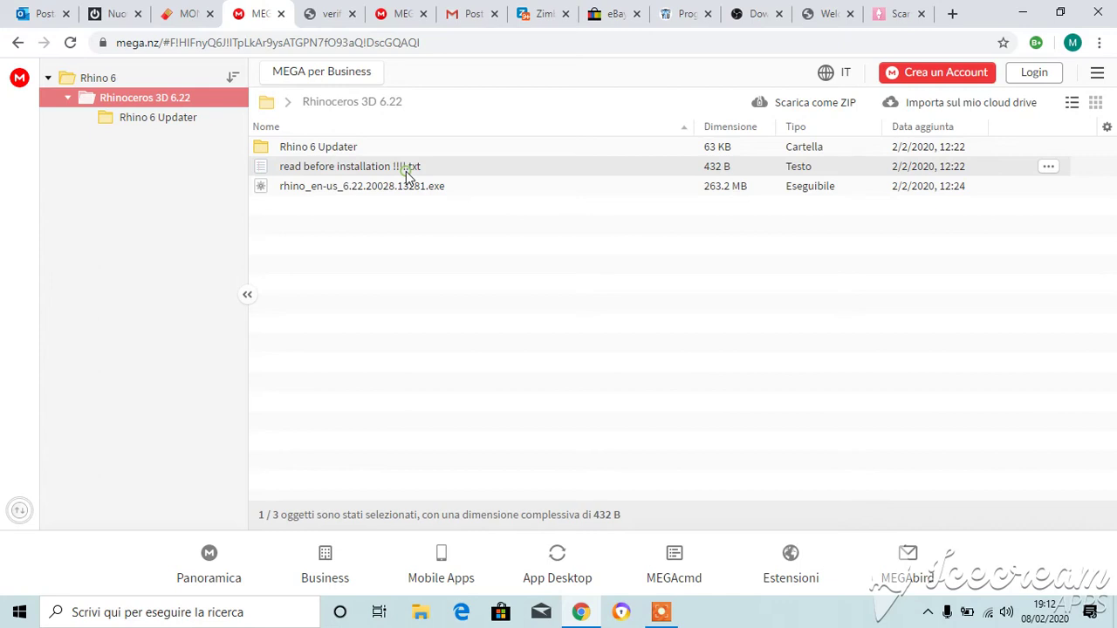
pyautogui.doubleClick(408, 186)
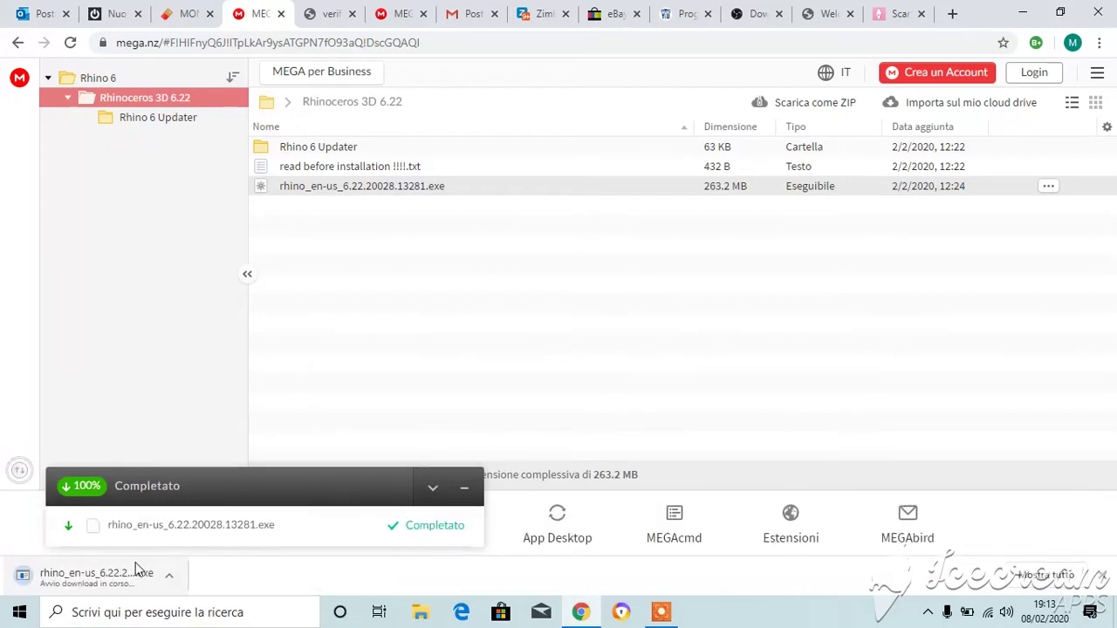
# - Run the downloaded Rhino 6.22 installer and accept the licence terms
pyautogui.click(135, 562)
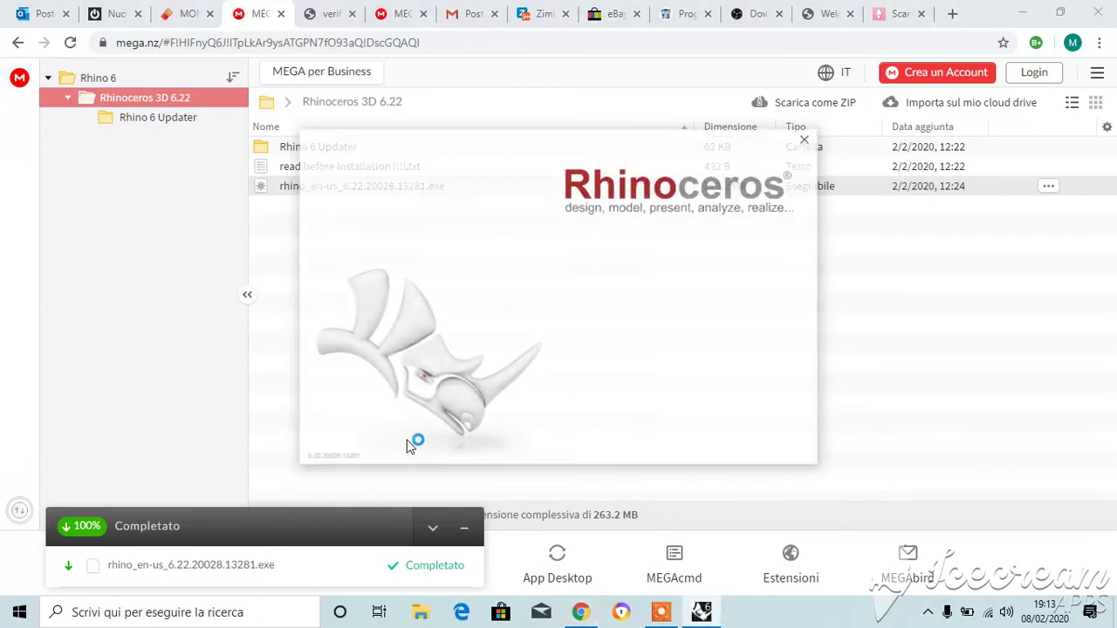
pyautogui.click(570, 242)
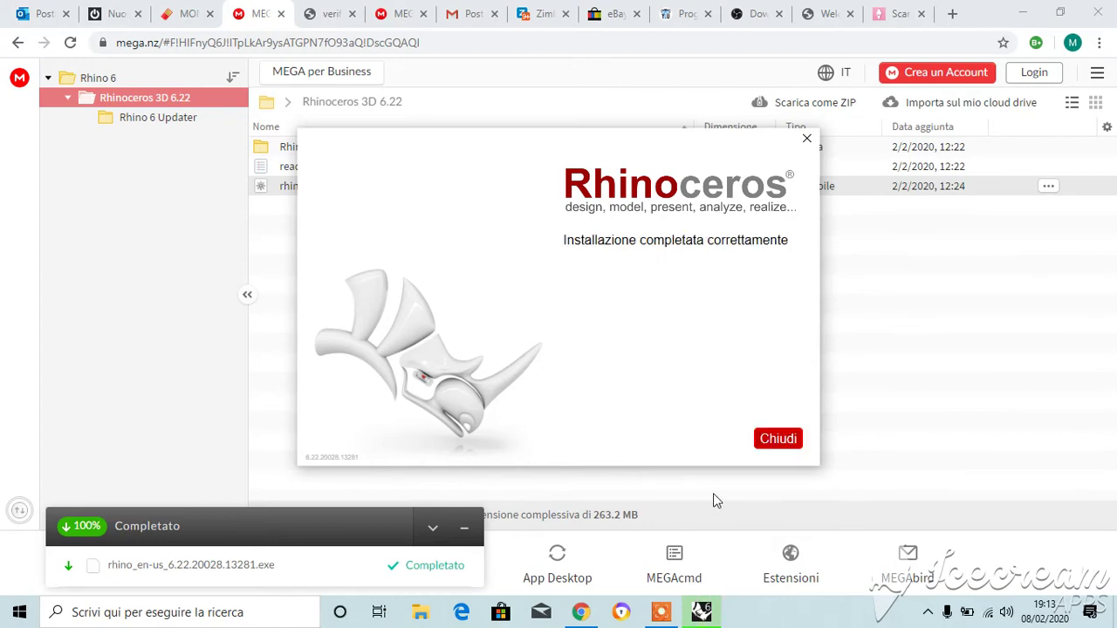
# - Close the finished installer and download Updater.exe (63 KB) from the Rhino 6 Updater folder
pyautogui.click(771, 449)
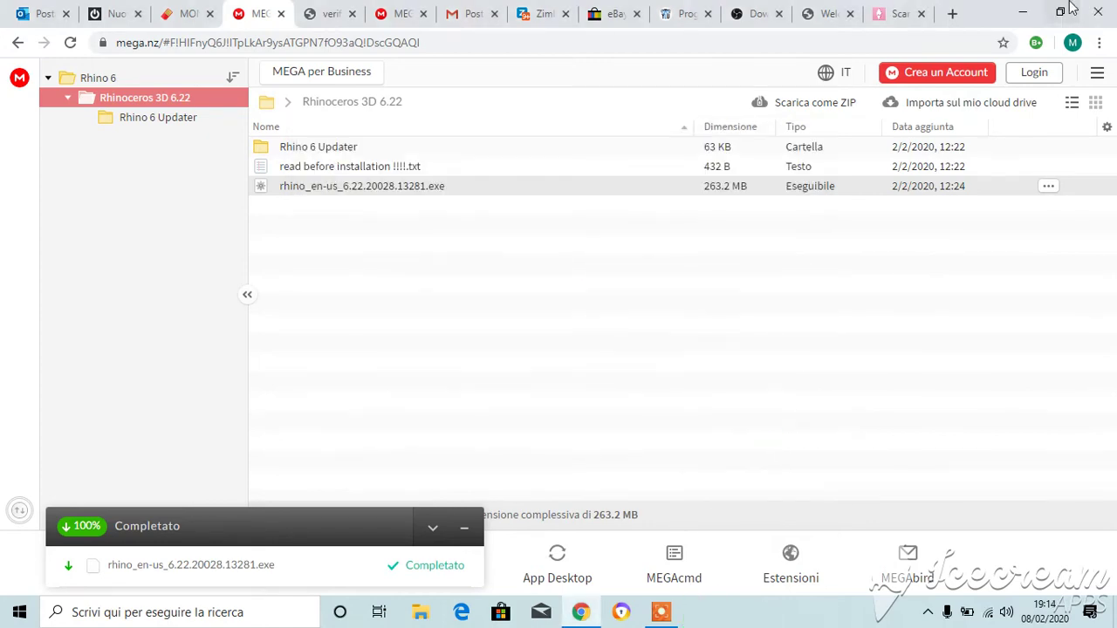
pyautogui.click(1025, 11)
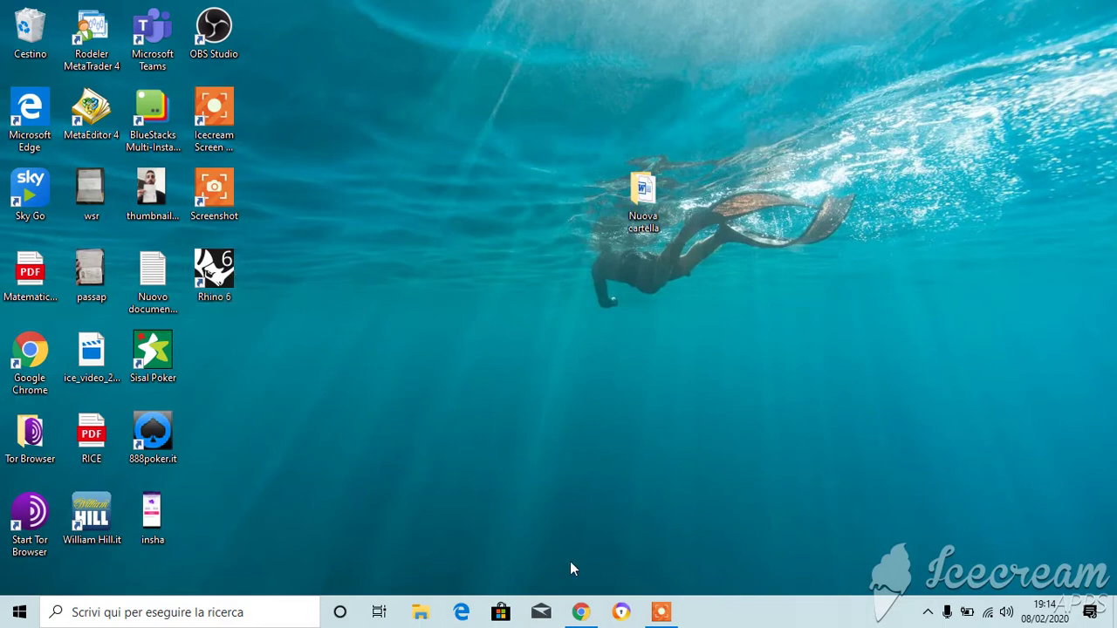
pyautogui.click(581, 612)
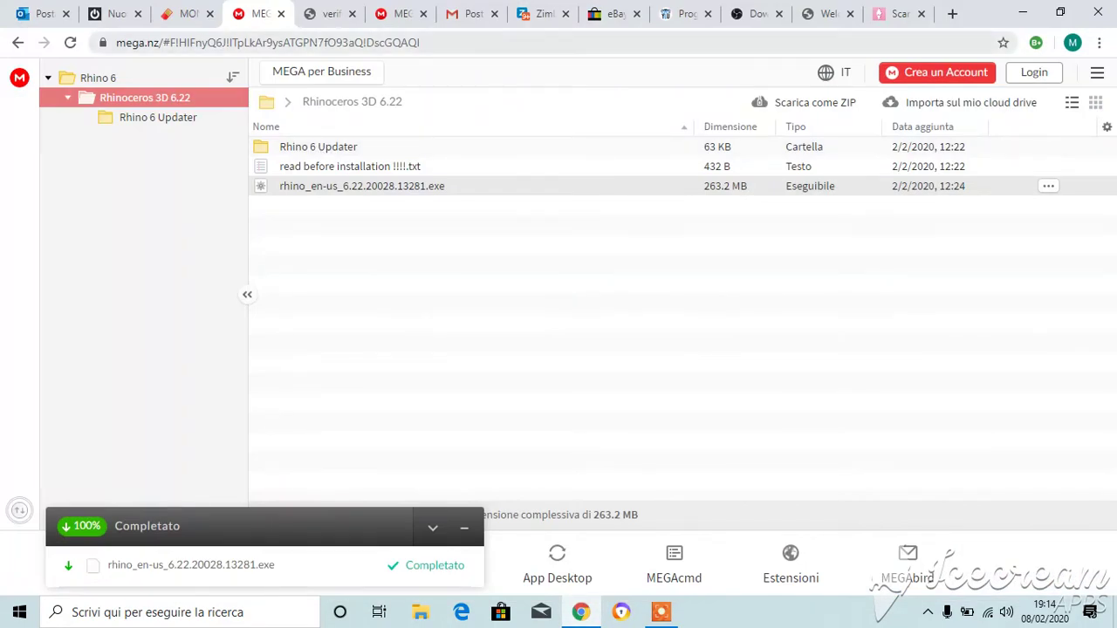
pyautogui.doubleClick(367, 148)
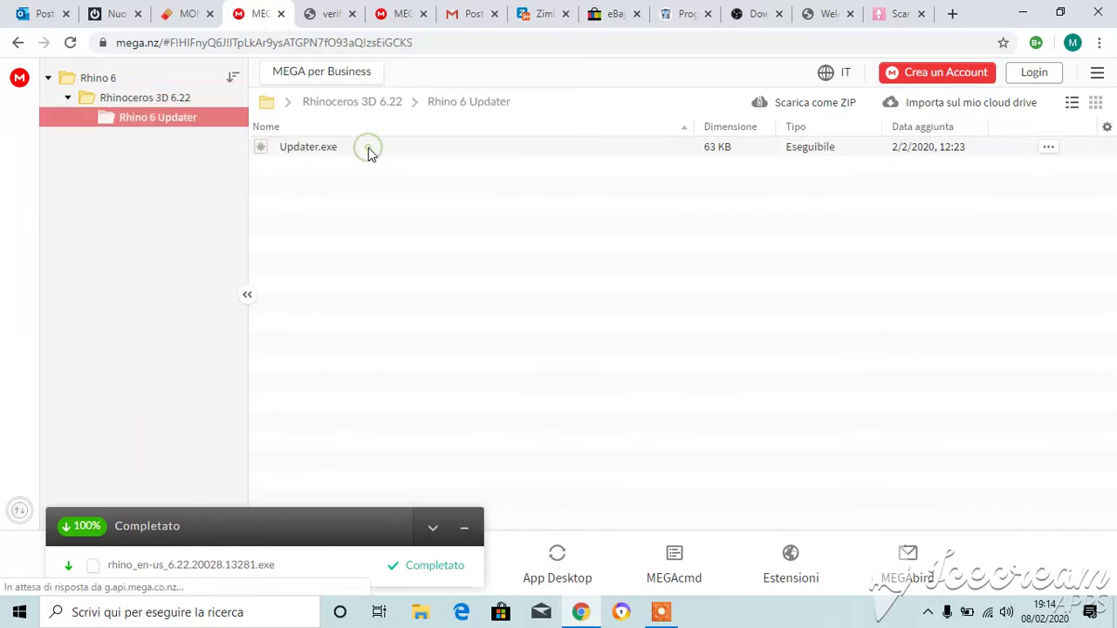
pyautogui.doubleClick(335, 147)
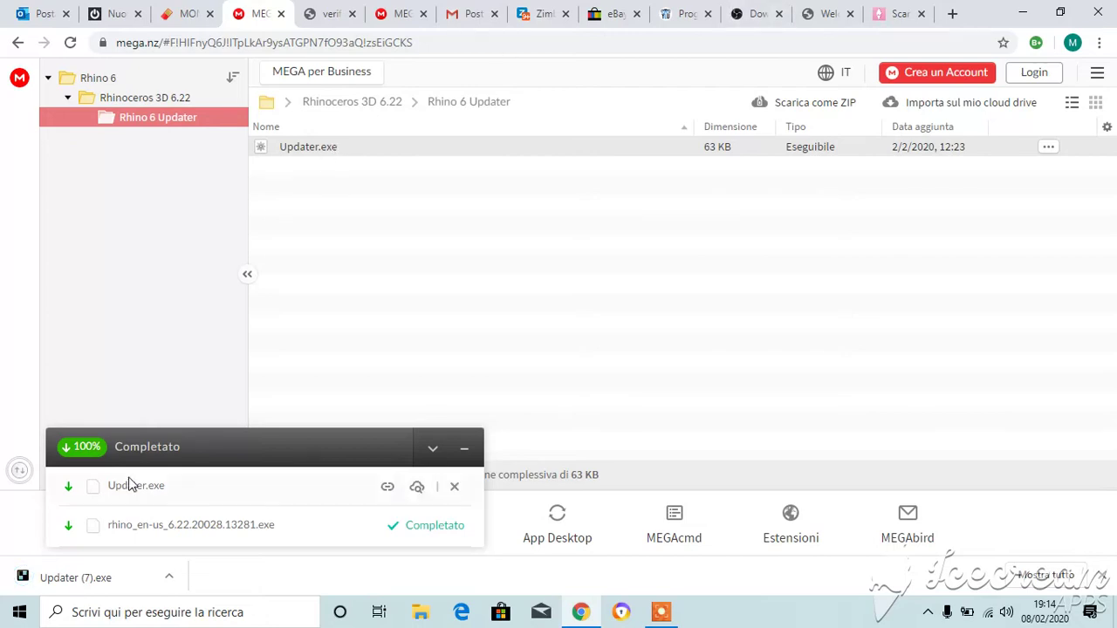
# - Place the downloaded Updater on the desktop as Updater (7)
pyautogui.click(1061, 12)
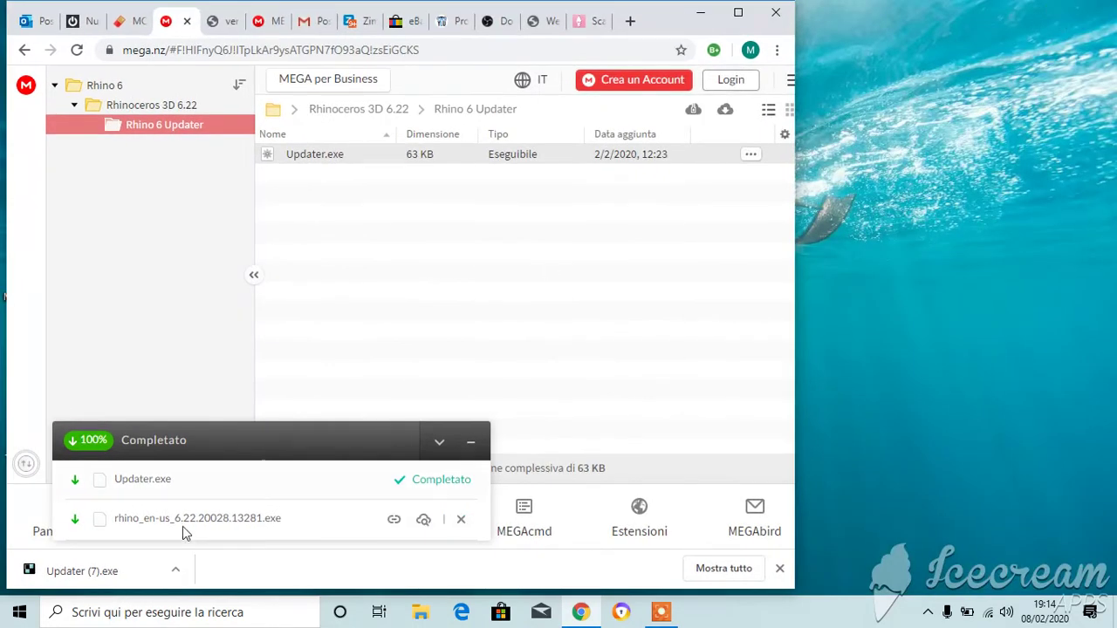
pyautogui.moveTo(116, 569); pyautogui.dragTo(969, 123)
pyautogui.click(700, 13)
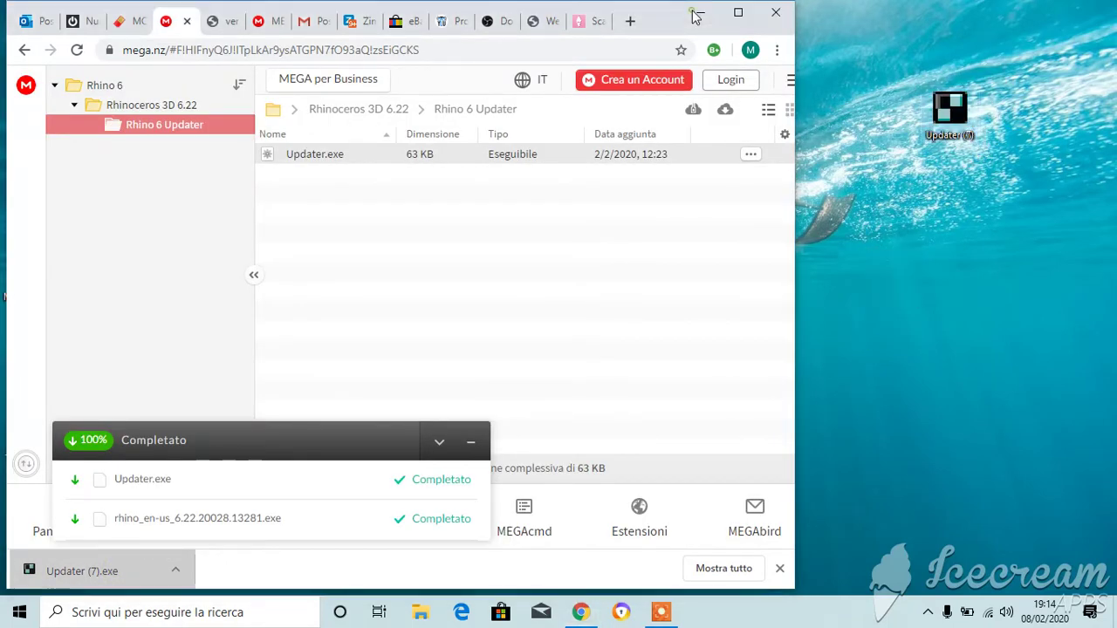
# - Open File Explorer and go to C:\Programmi\Rhino 6\System
pyautogui.click(227, 611)
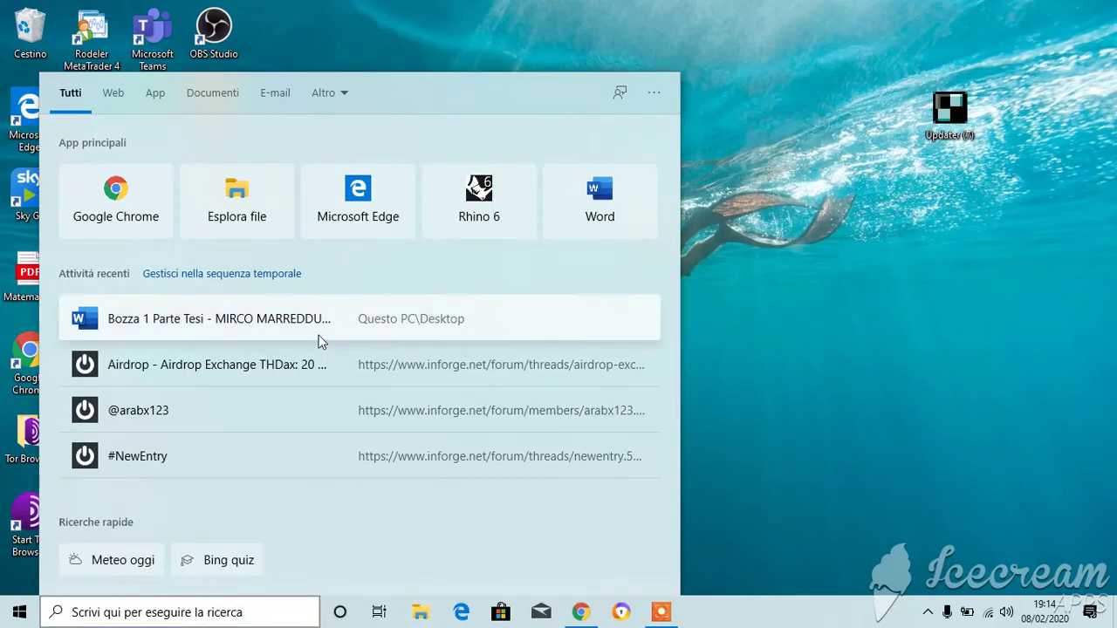
pyautogui.click(266, 214)
pyautogui.scroll(-1, 150, 392)
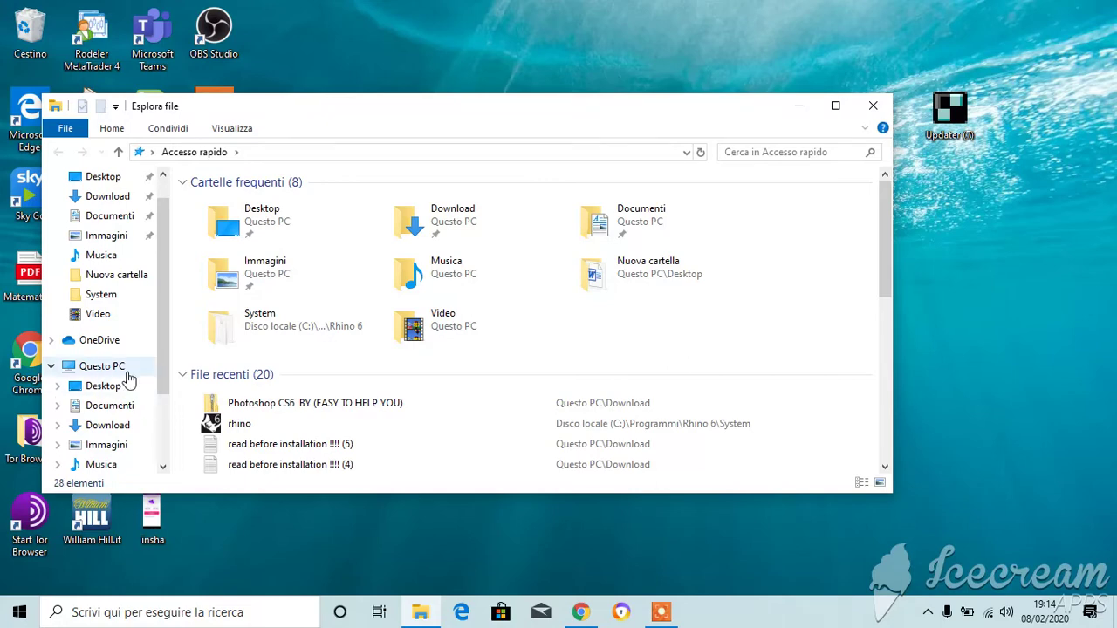
pyautogui.click(126, 370)
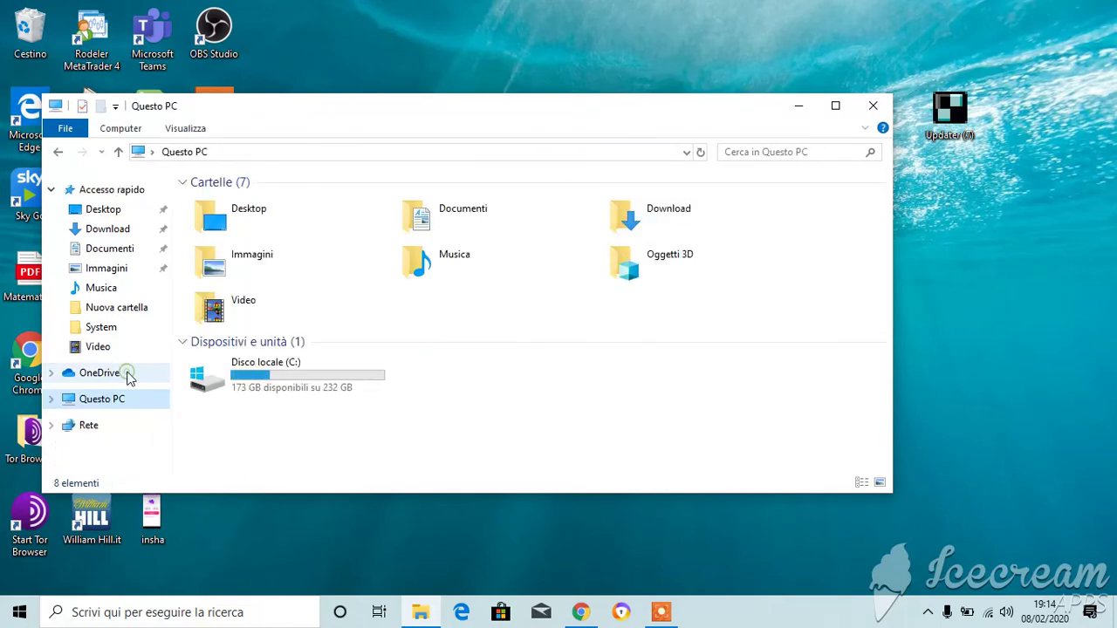
pyautogui.doubleClick(244, 393)
pyautogui.doubleClick(251, 252)
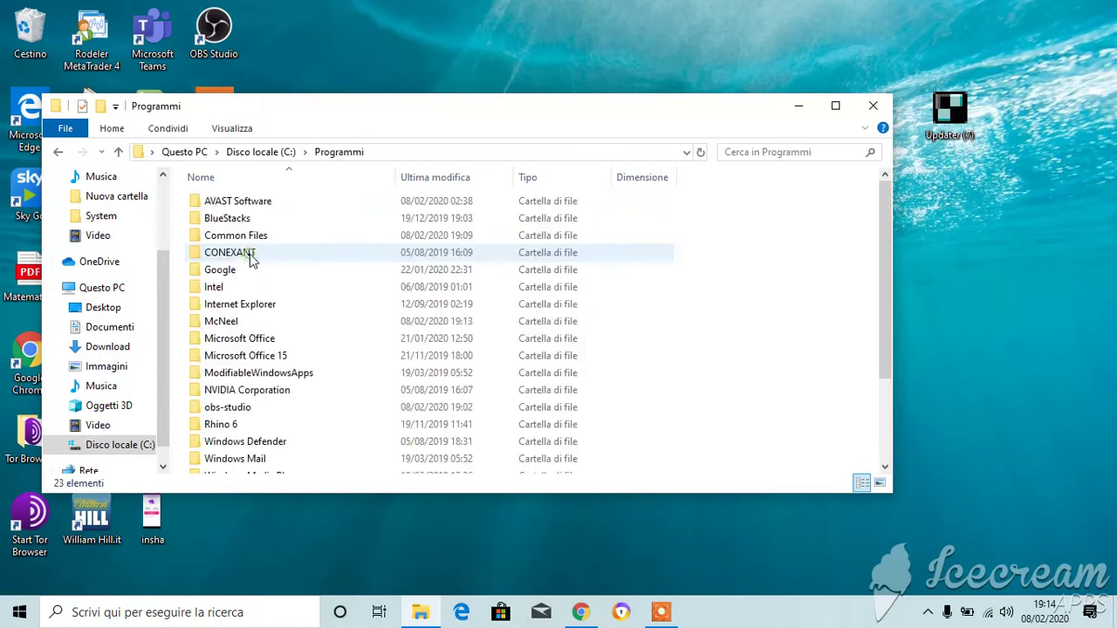
pyautogui.scroll(-2, 319, 295)
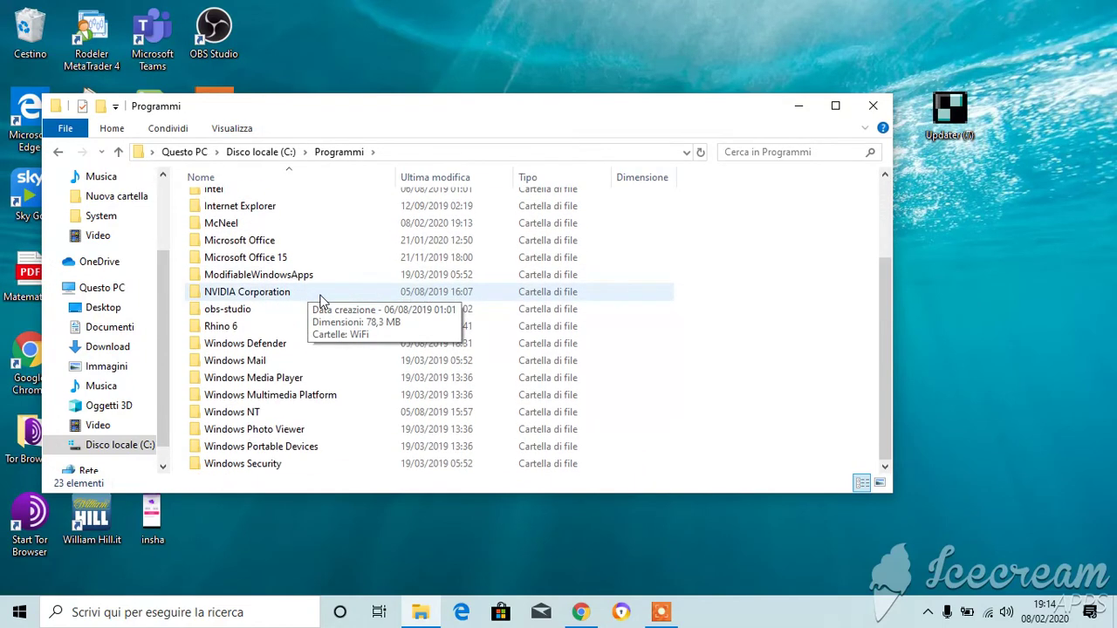
pyautogui.scroll(2, 319, 301)
pyautogui.scroll(-3, 319, 301)
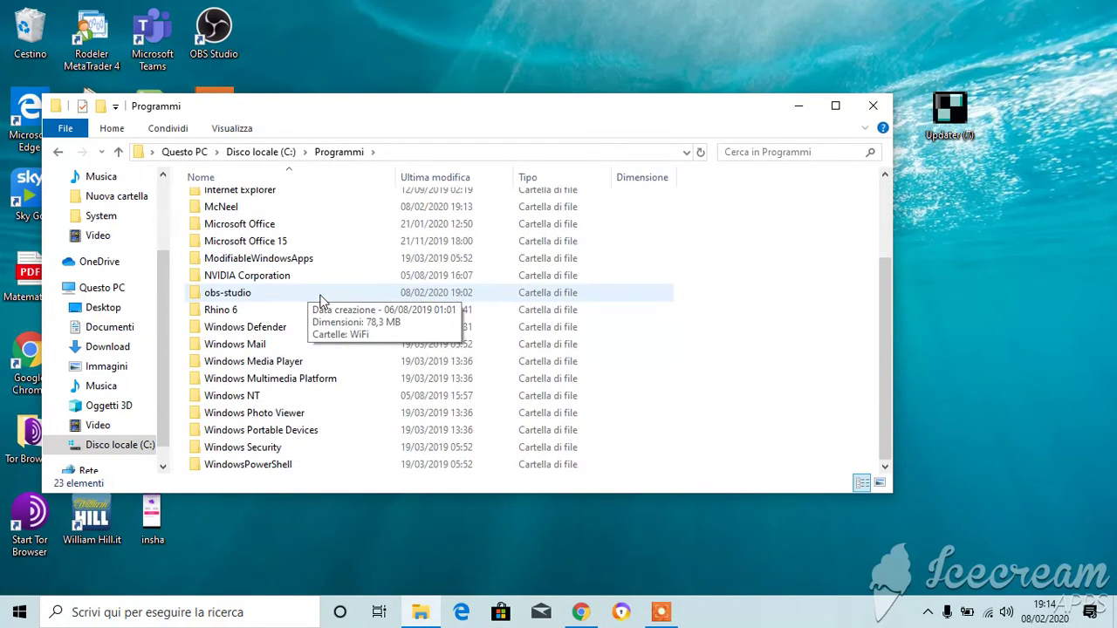
pyautogui.doubleClick(300, 310)
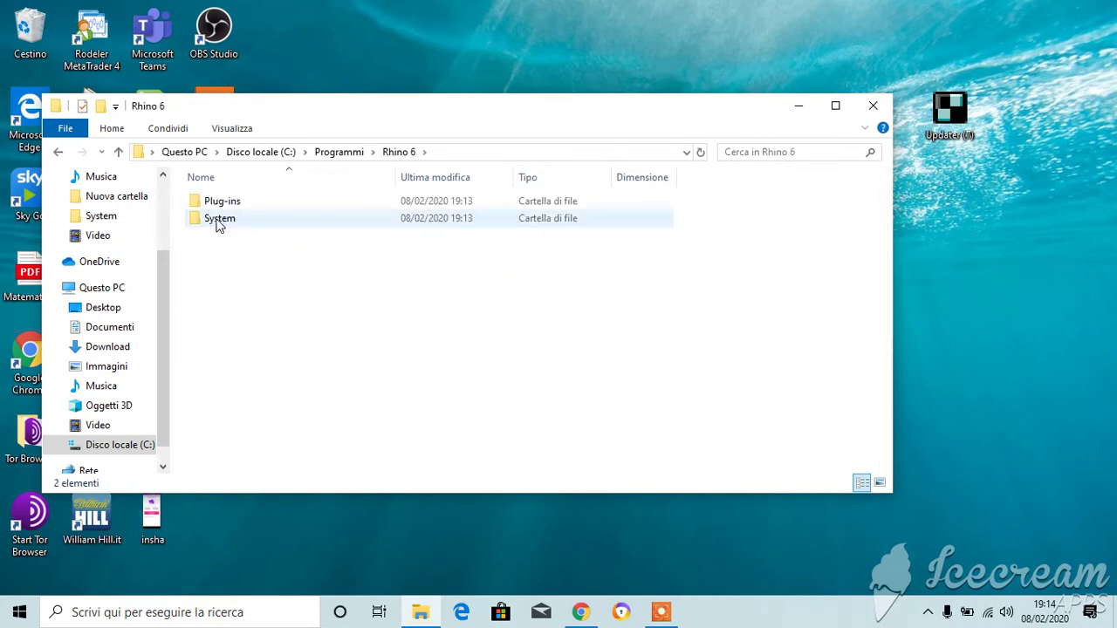
pyautogui.doubleClick(218, 224)
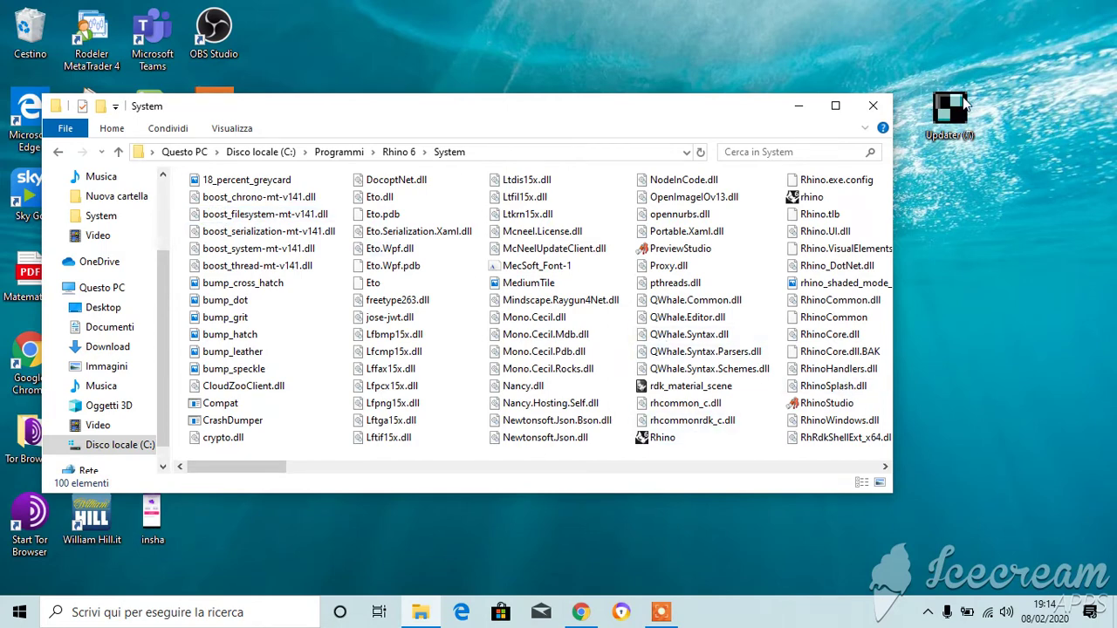
# - Move the desktop Updater (7) into the System folder, granting administrator permission
pyautogui.moveTo(967, 103); pyautogui.dragTo(874, 381)
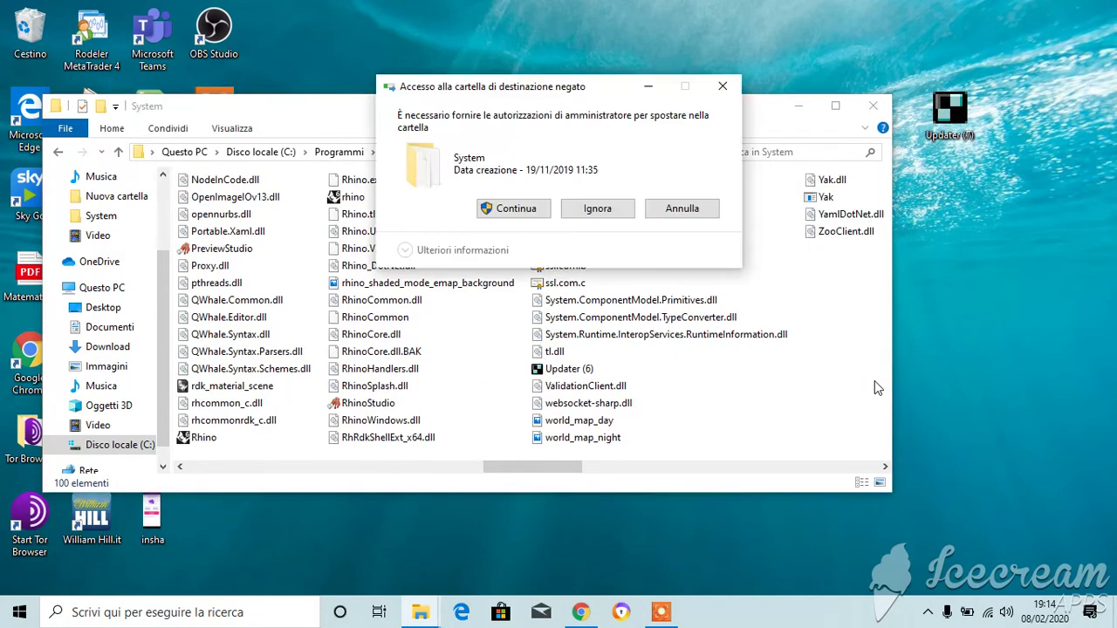
pyautogui.click(516, 208)
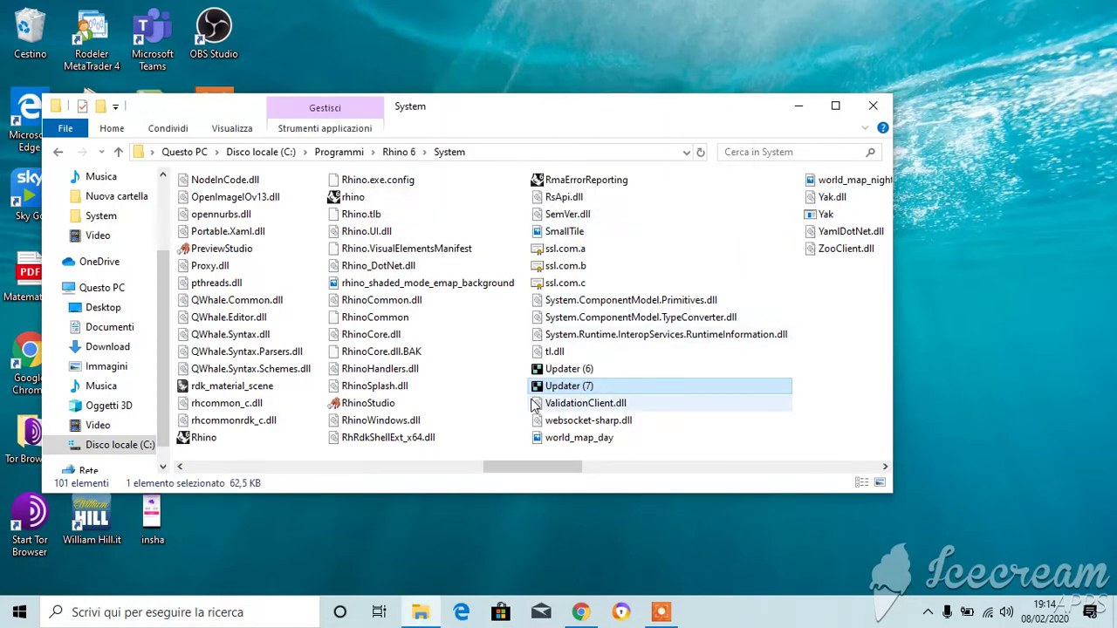
pyautogui.click(397, 339)
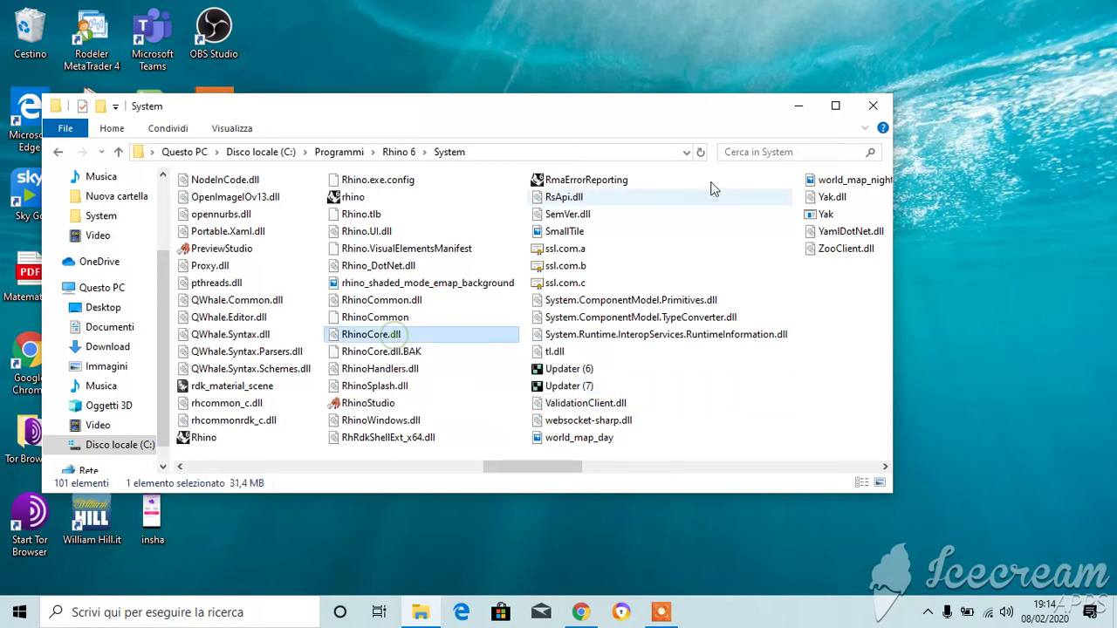
# - Search System for RhinoCore.dll and move it to the desktop with administrator permission
pyautogui.click(777, 154)
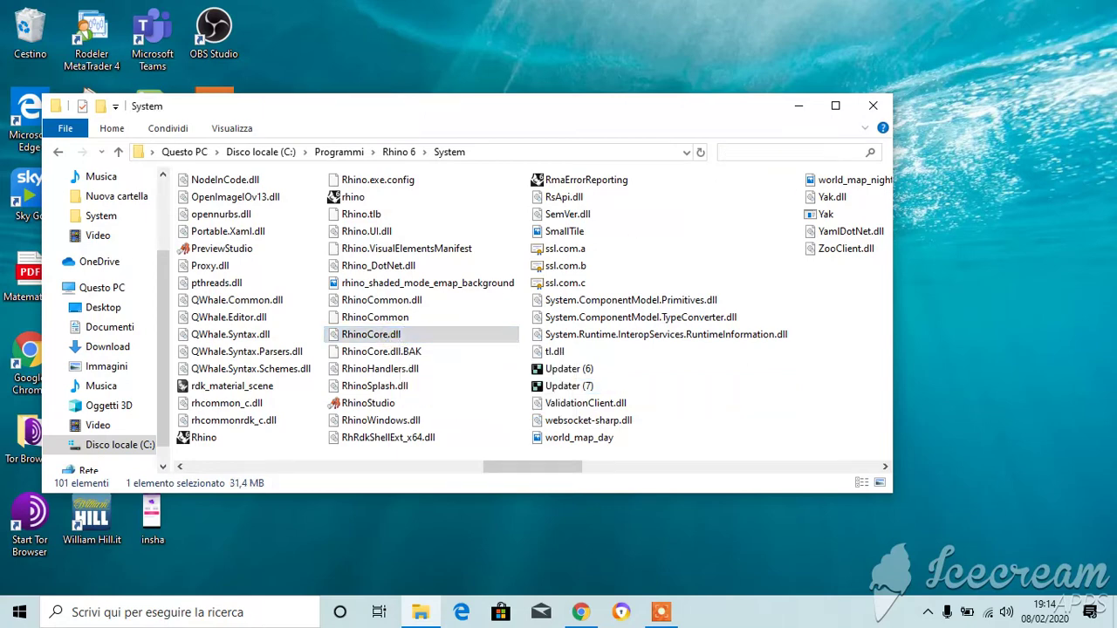
pyautogui.write('Rhino')
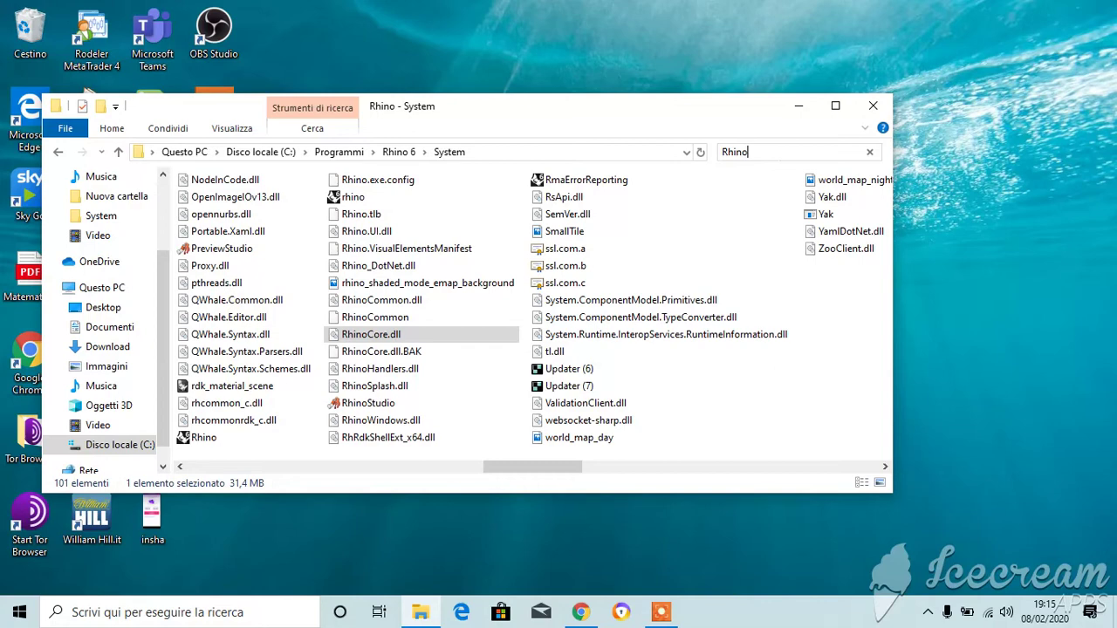
pyautogui.write('Core.dll')
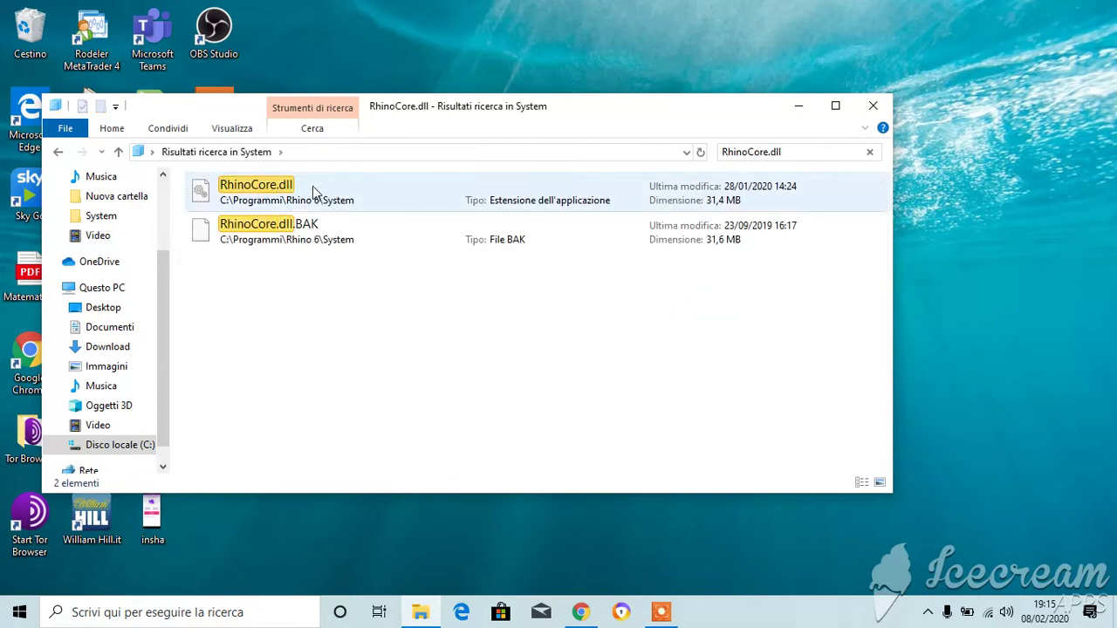
pyautogui.moveTo(314, 190); pyautogui.dragTo(299, 66)
pyautogui.click(515, 230)
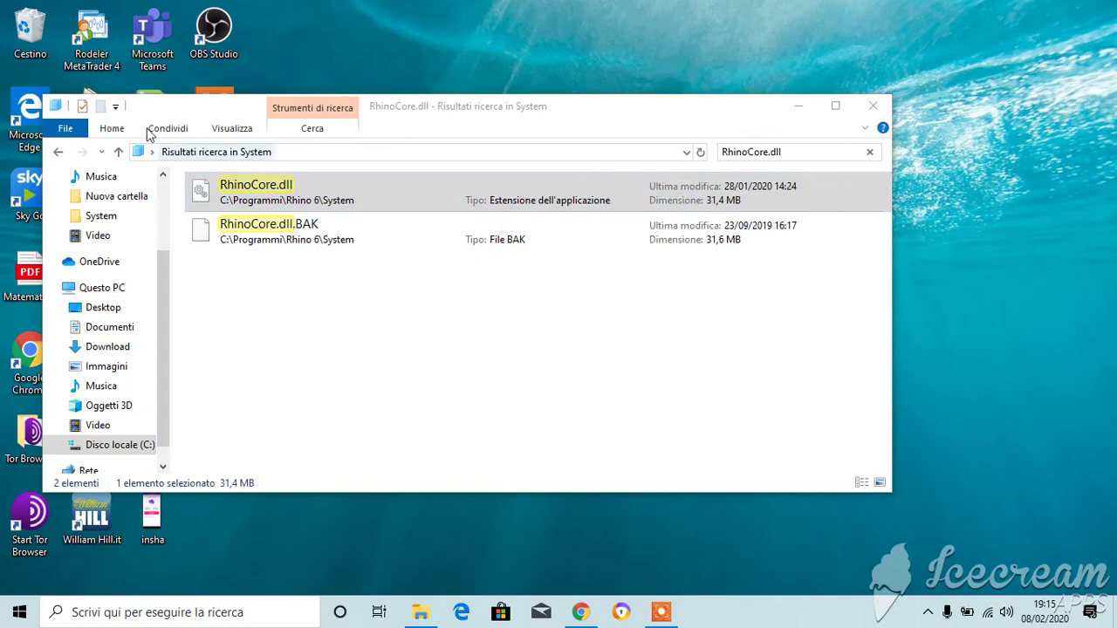
pyautogui.click(58, 157)
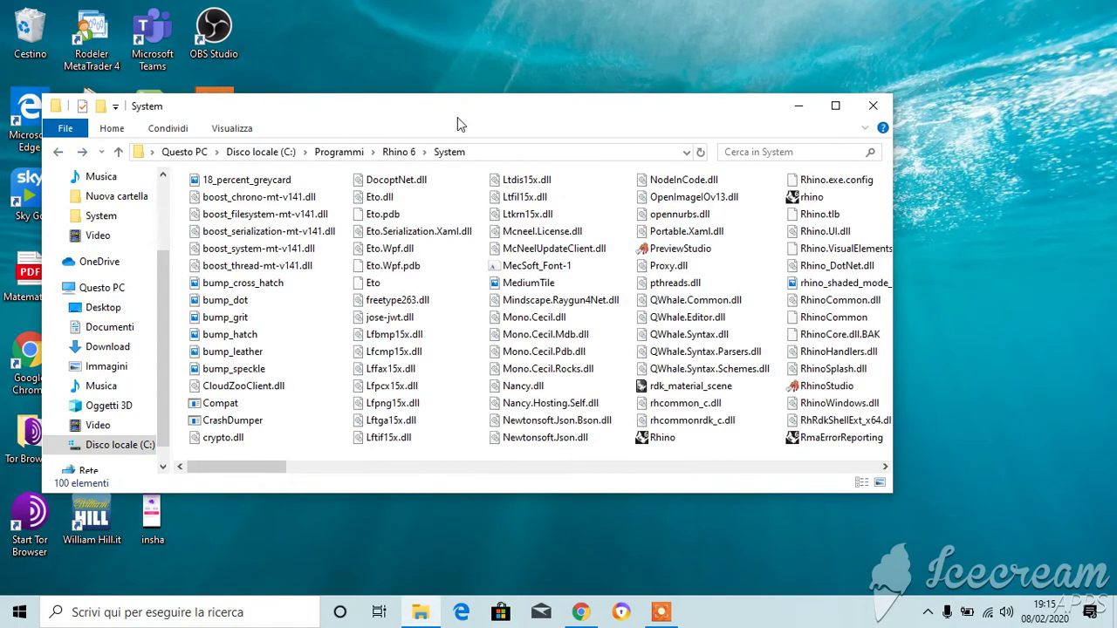
# - Drop the desktop RhinoCore.dll onto Updater (7) to launch the Rhino 6 patch utility
pyautogui.moveTo(458, 117); pyautogui.dragTo(677, 124)
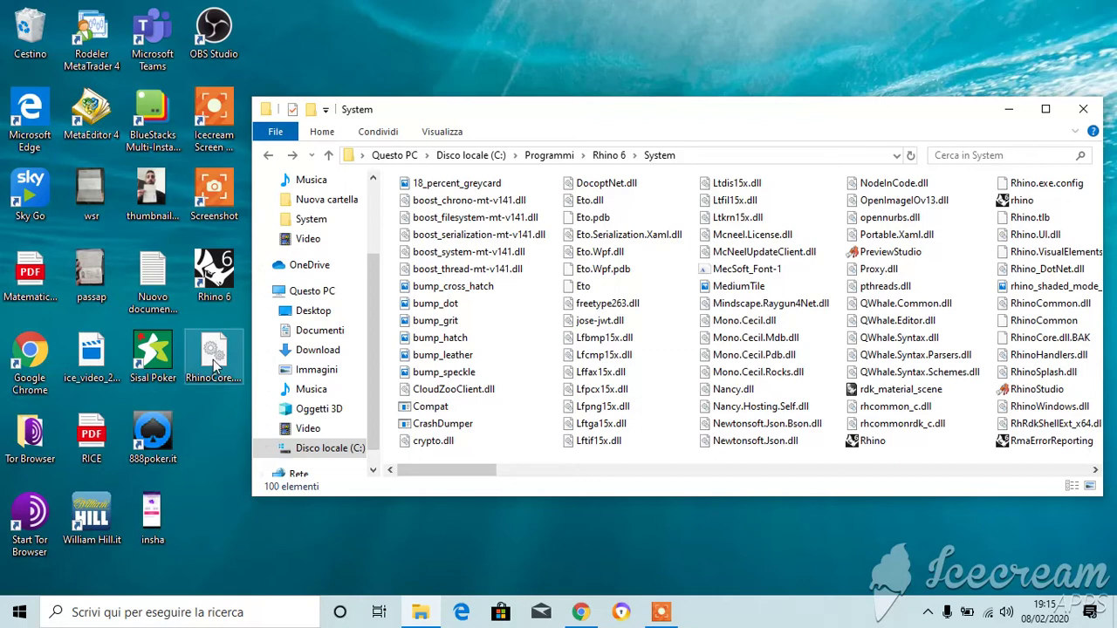
pyautogui.hscroll(5, 703, 287)
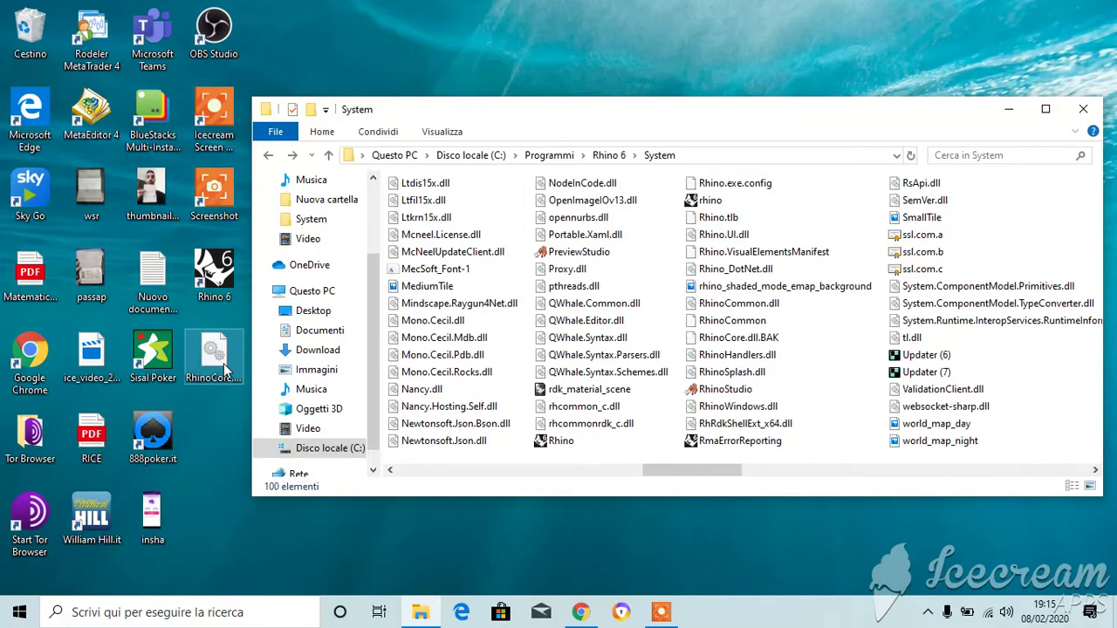
pyautogui.moveTo(224, 371); pyautogui.dragTo(920, 367)
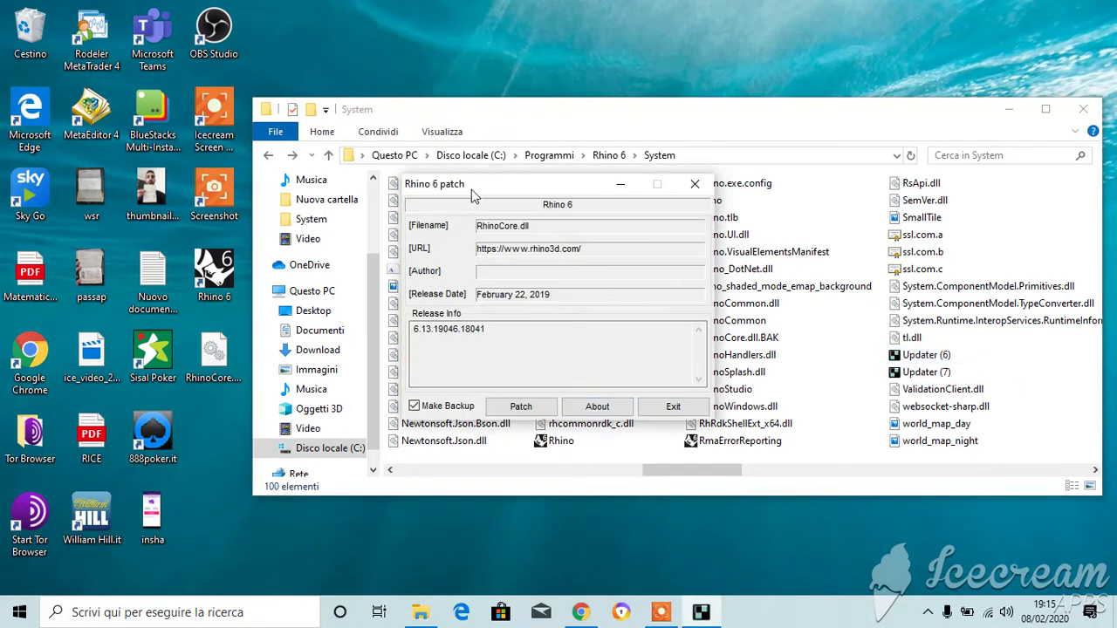
# - Patch the RhinoCore.dll on the Desktop until the log shows PATCHING DONE, then exit
pyautogui.click(521, 407)
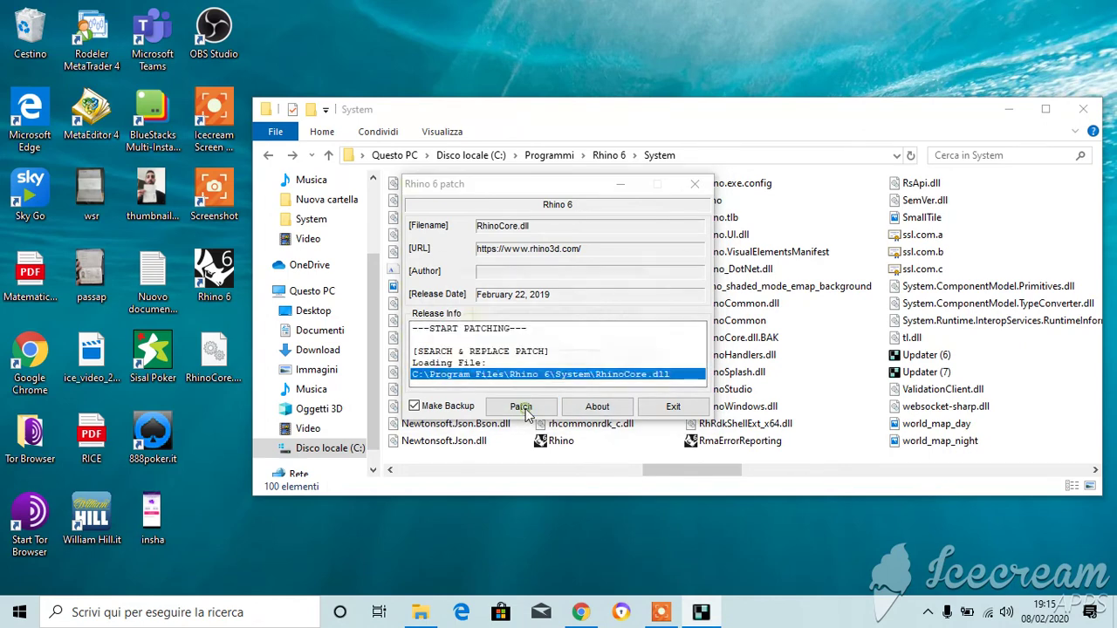
pyautogui.click(571, 362)
pyautogui.click(476, 317)
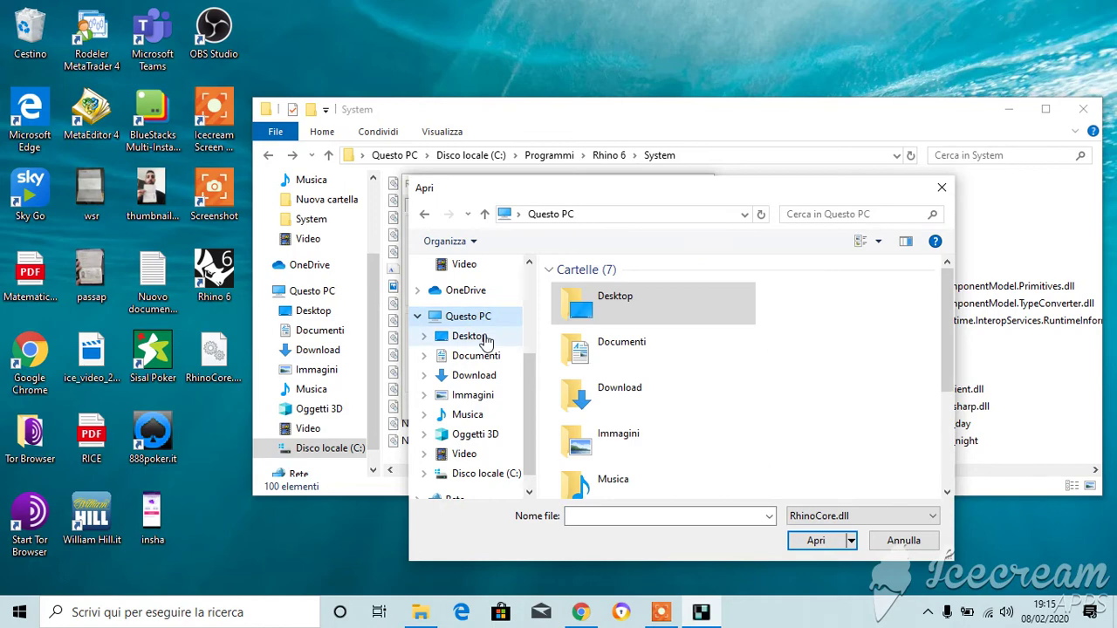
pyautogui.click(485, 337)
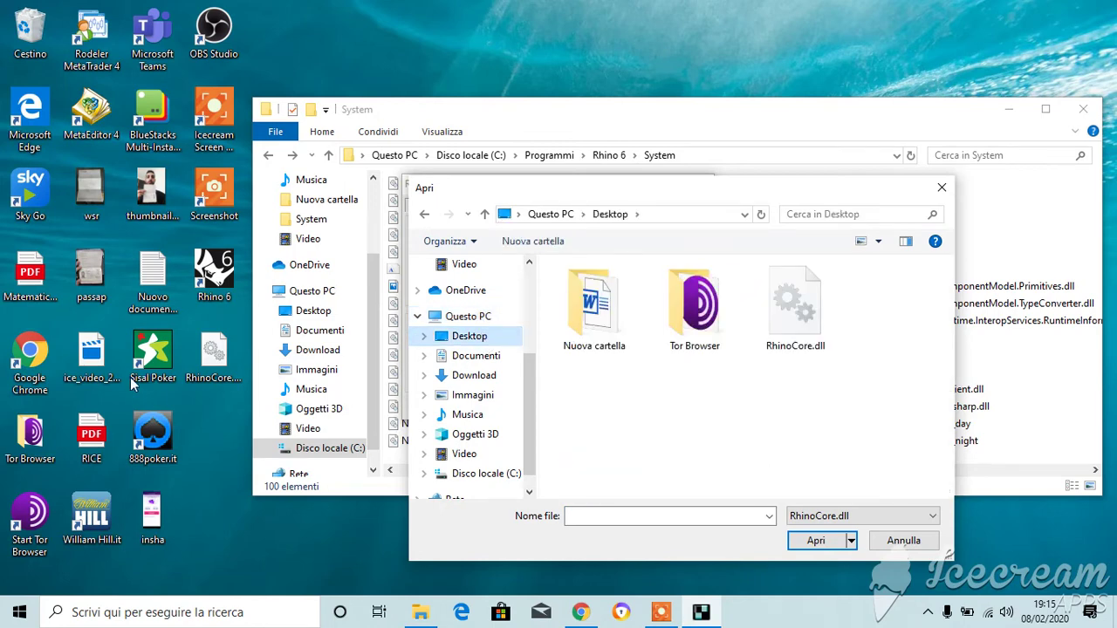
pyautogui.click(818, 312)
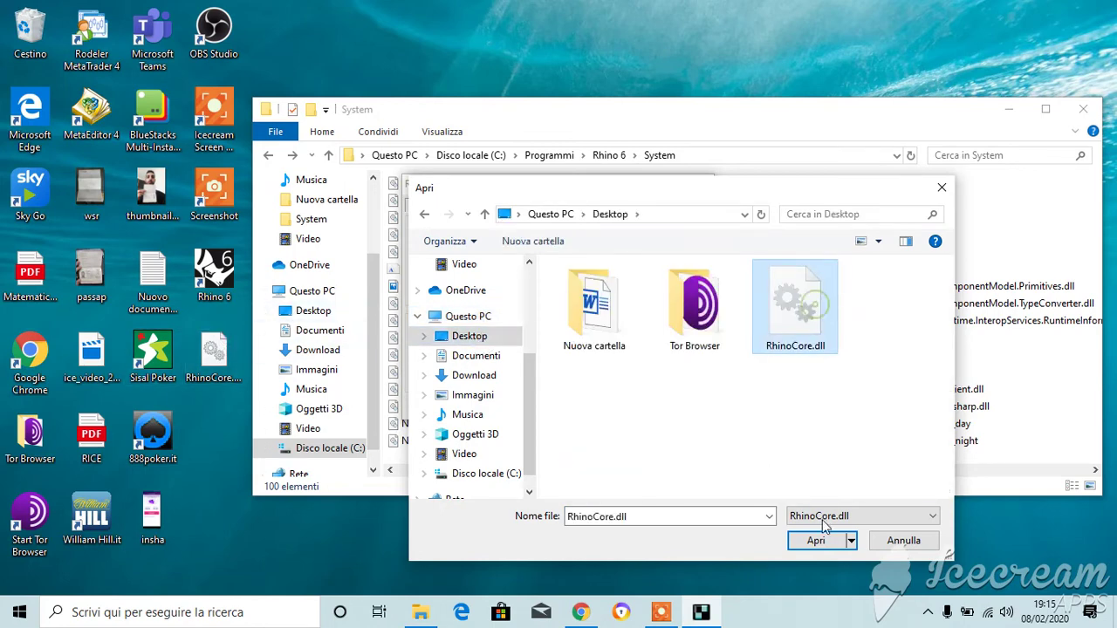
pyautogui.click(820, 539)
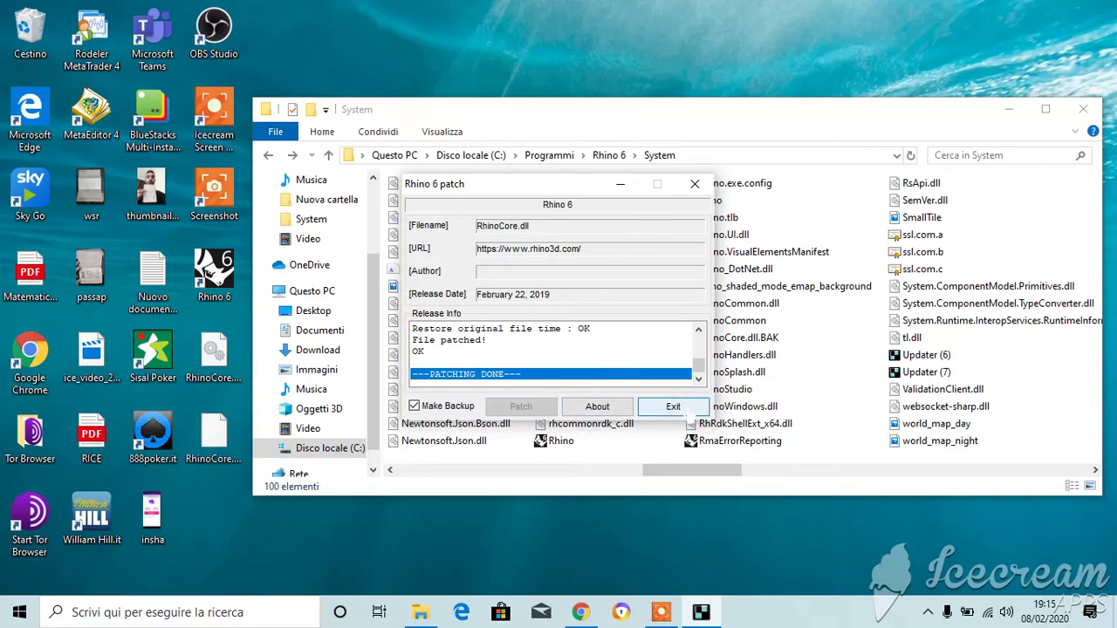
pyautogui.click(686, 410)
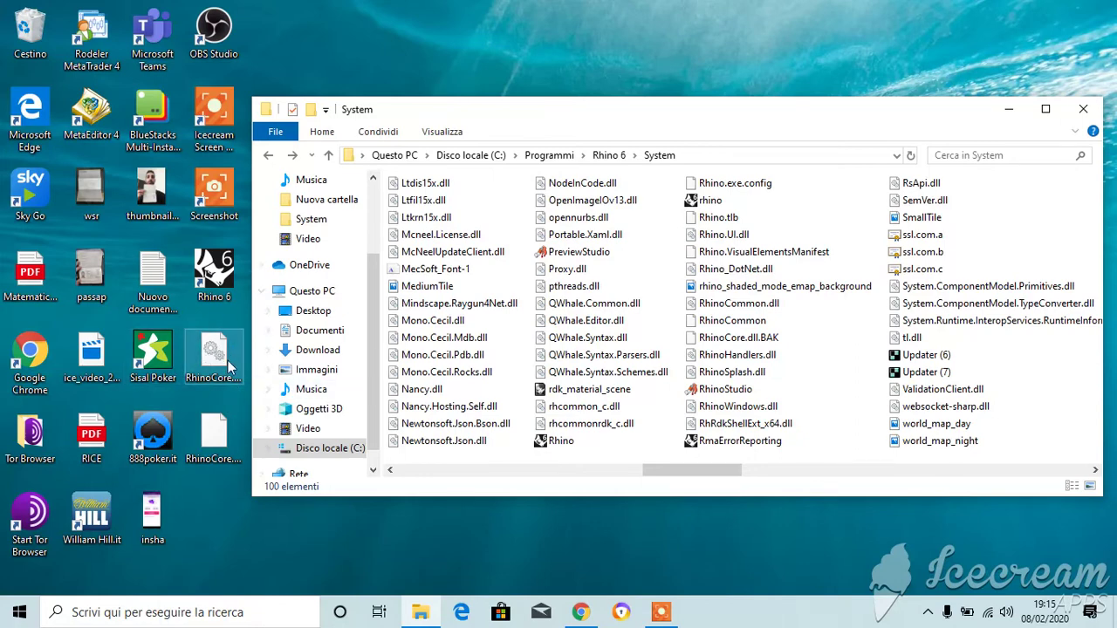
# - Return the patched RhinoCore.dll to Rhino 6\System with administrator permission and close Explorer
pyautogui.moveTo(226, 367); pyautogui.dragTo(945, 371)
pyautogui.click(527, 208)
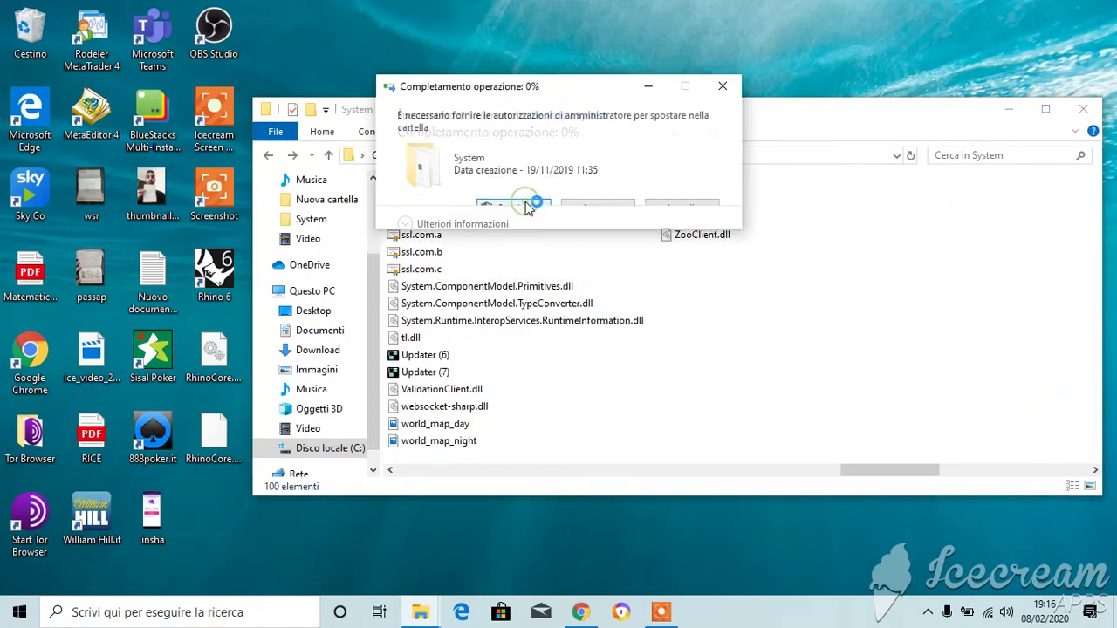
pyautogui.click(1083, 108)
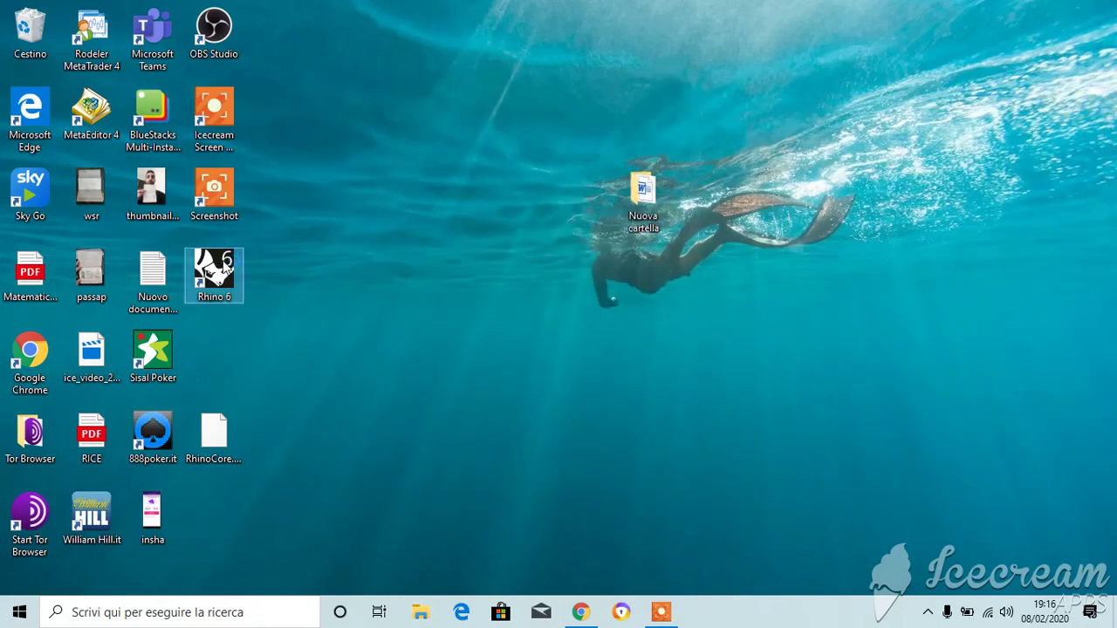